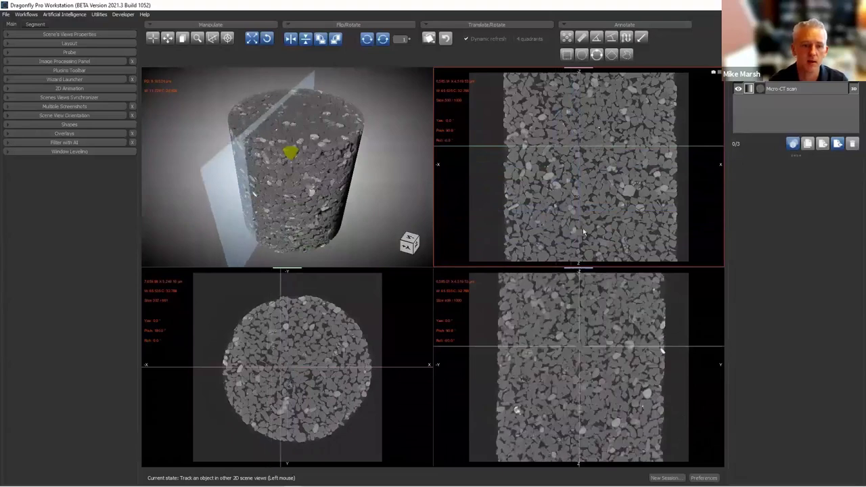
# Locate the yellow surface grain in the three 2D slice views by tracking it, and reset the views.
pyautogui.moveTo(601, 146); pyautogui.dragTo(599, 175)
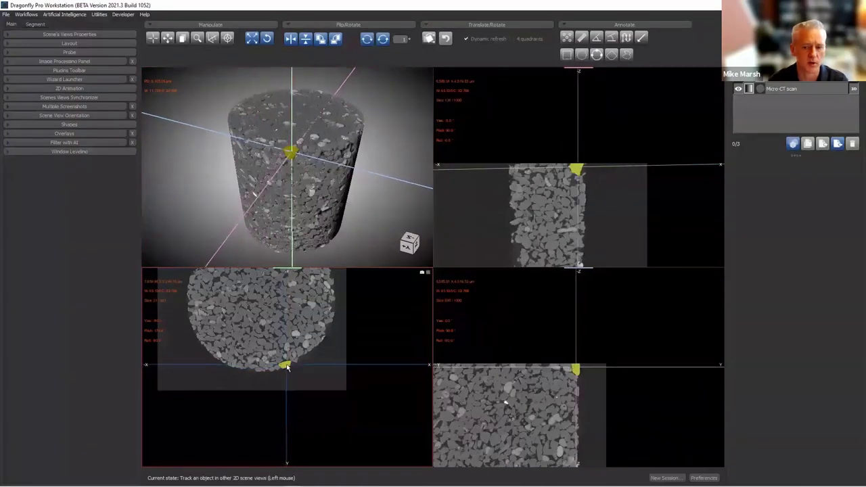
pyautogui.click(268, 39)
pyautogui.click(394, 240)
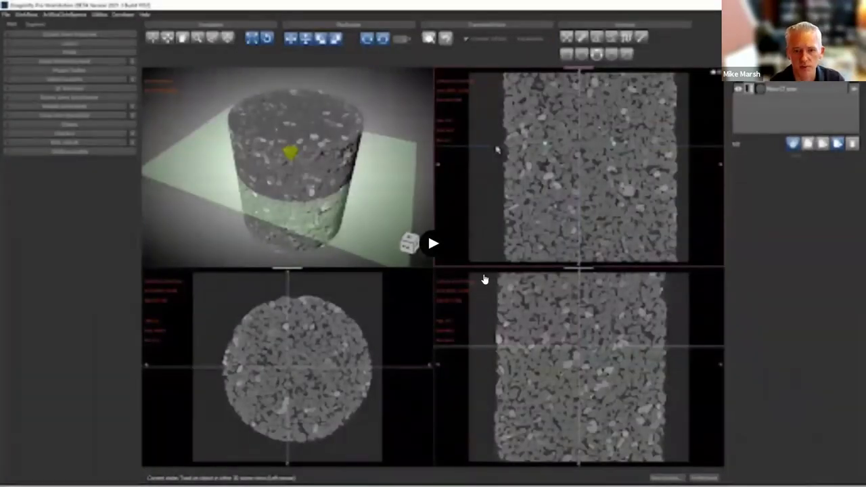
pyautogui.click(775, 365)
pyautogui.click(776, 367)
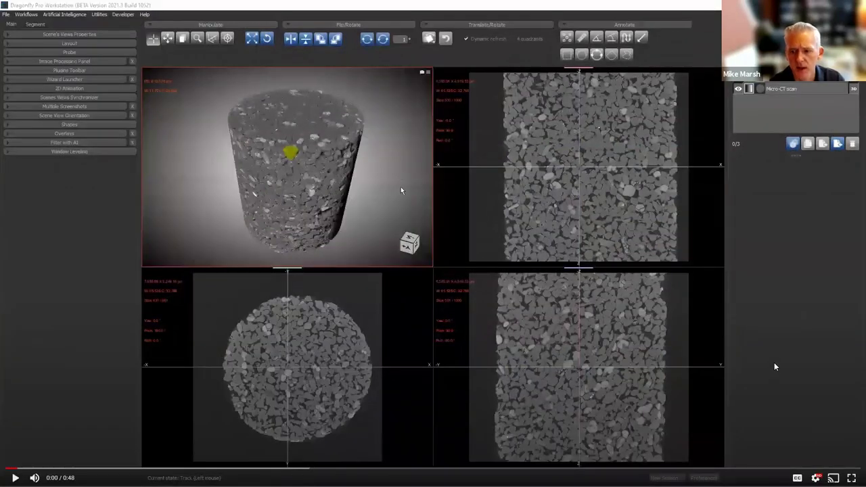
pyautogui.press('Escape')
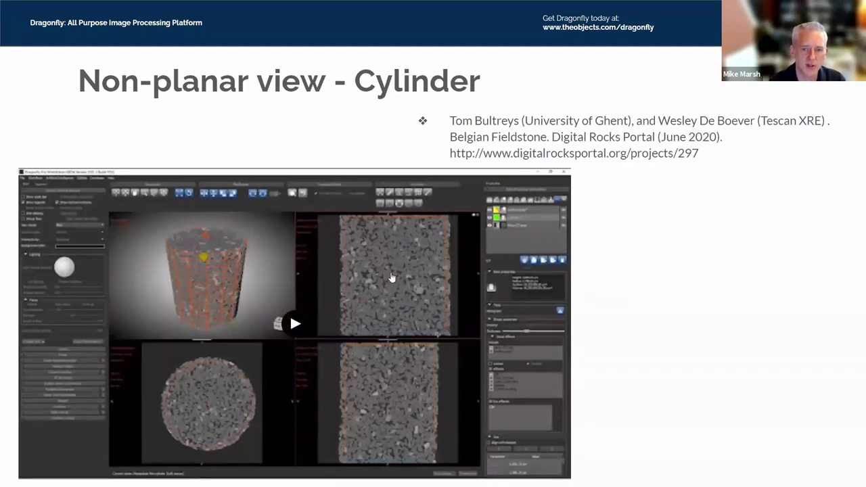
pyautogui.click(295, 325)
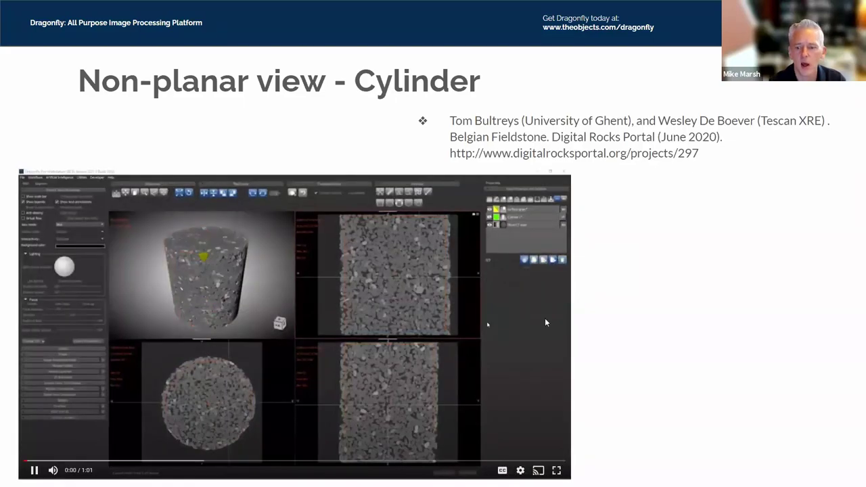
pyautogui.click(556, 470)
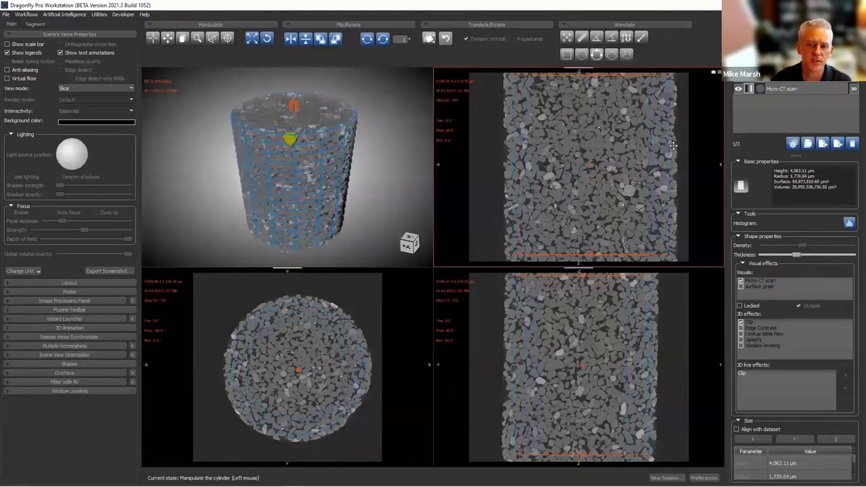
# Resize the cylinder to about 4,094 µm high with a 1,780 µm radius, and show the XZ slice view as a Non planar 2D view.
pyautogui.moveTo(646, 188); pyautogui.dragTo(655, 257)
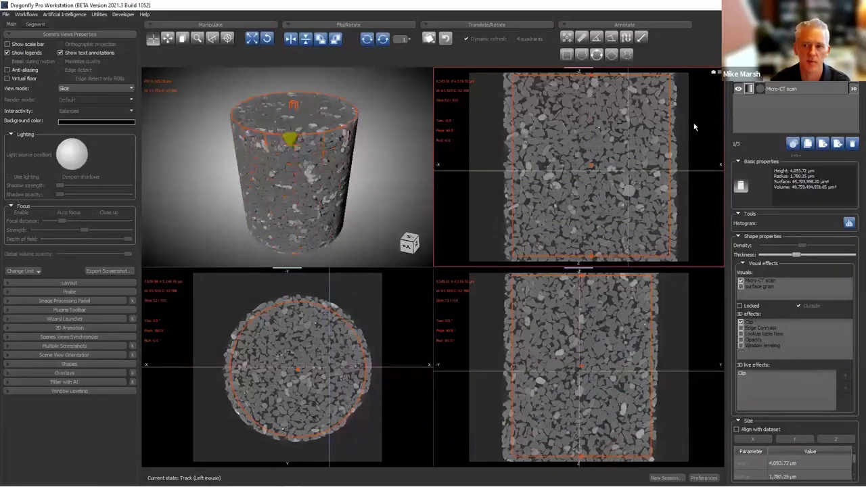
pyautogui.click(92, 88)
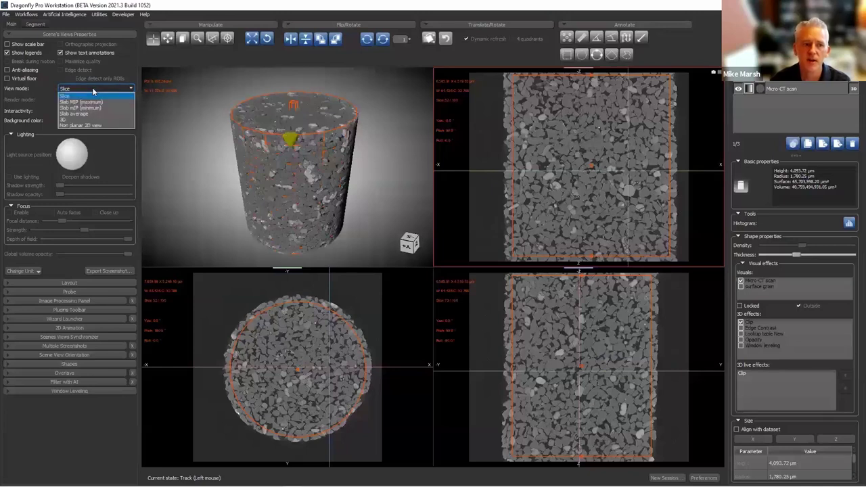
pyautogui.click(85, 126)
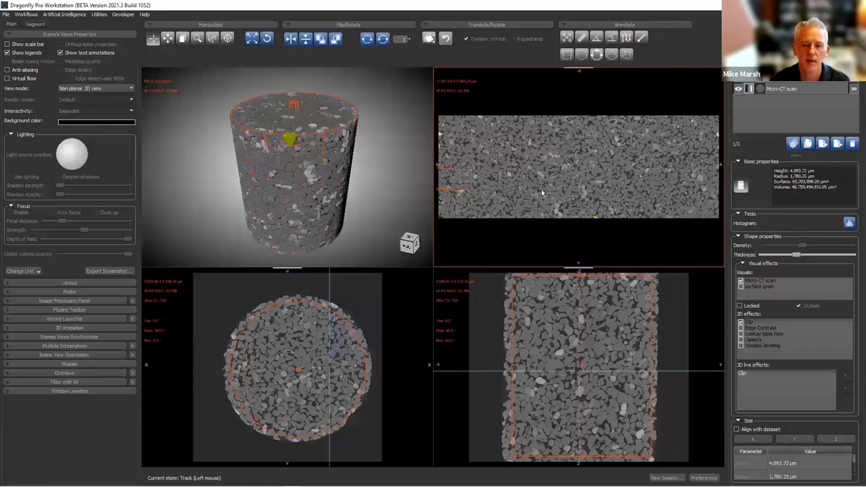
pyautogui.moveTo(542, 193); pyautogui.dragTo(541, 181, button='right')
pyautogui.moveTo(541, 181); pyautogui.dragTo(564, 148, button='middle')
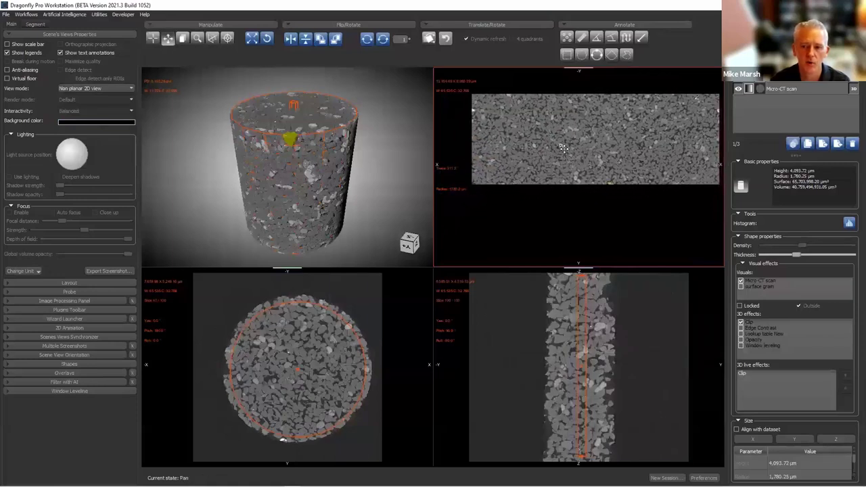
# Adjust the cylinder's radius to about 1,834 µm and change the theta angle of the unrolled view.
pyautogui.click(558, 155)
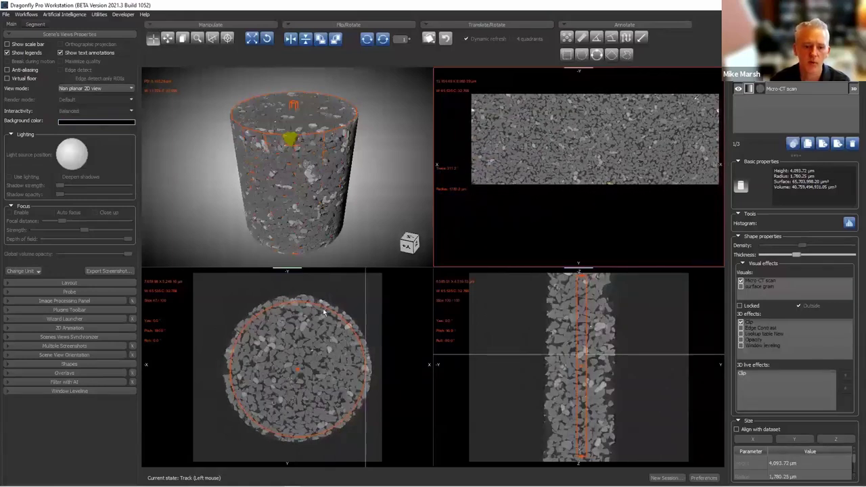
pyautogui.moveTo(325, 311)
pyautogui.mouseDown()
pyautogui.moveTo(304, 344)
pyautogui.moveTo(334, 313)
pyautogui.mouseUp()
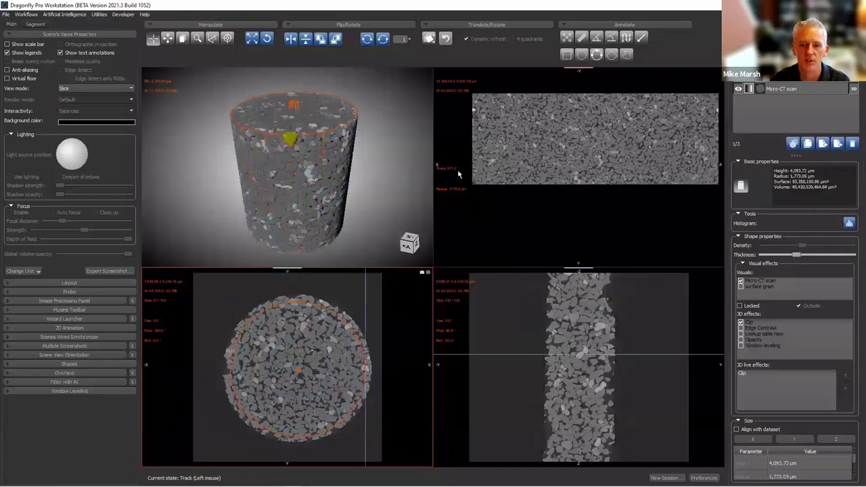
pyautogui.moveTo(452, 172); pyautogui.dragTo(458, 193)
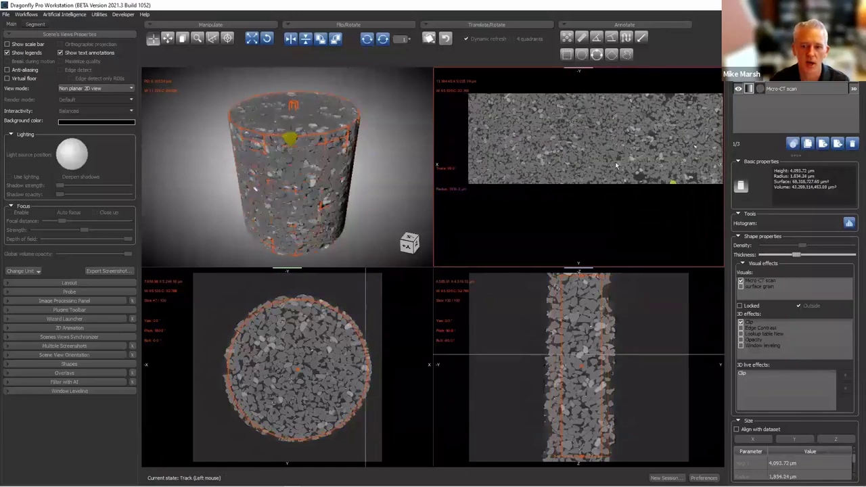
# Paint another grain cluster in the unrolled view into the surface grain ROI, using a multi-slice Local Otsu circular brush about 201 µm in diameter.
pyautogui.doubleClick(642, 147)
pyautogui.moveTo(571, 201); pyautogui.dragTo(571, 275, button='right')
pyautogui.moveTo(580, 267); pyautogui.dragTo(410, 229, button='middle')
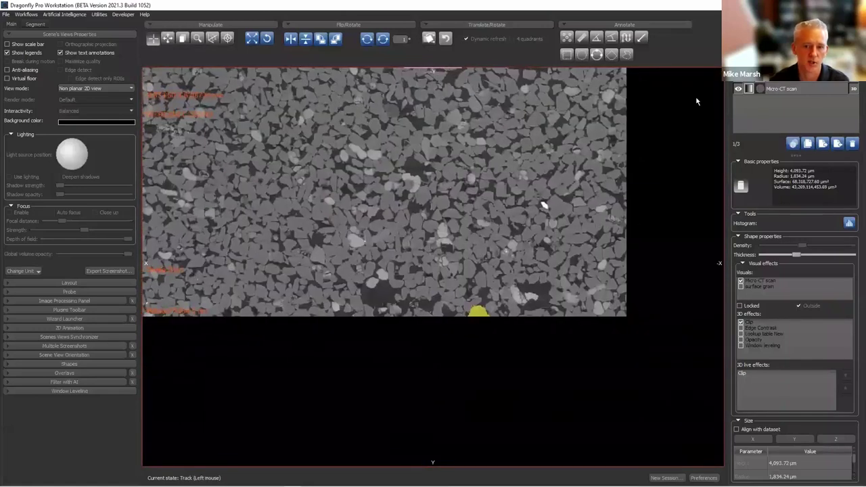
pyautogui.click(543, 204)
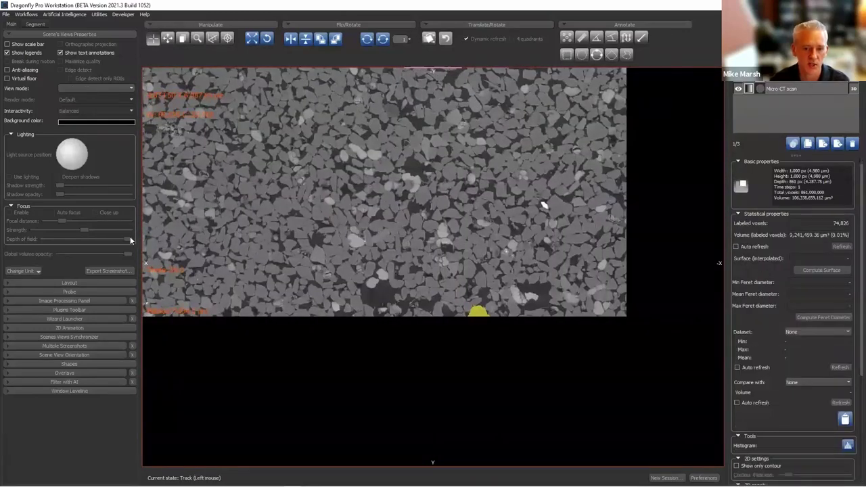
pyautogui.click(35, 25)
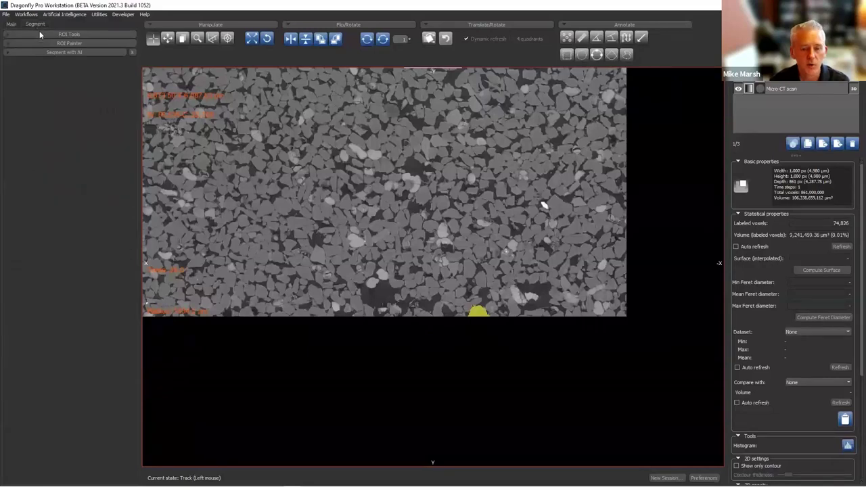
pyautogui.click(42, 35)
pyautogui.click(42, 34)
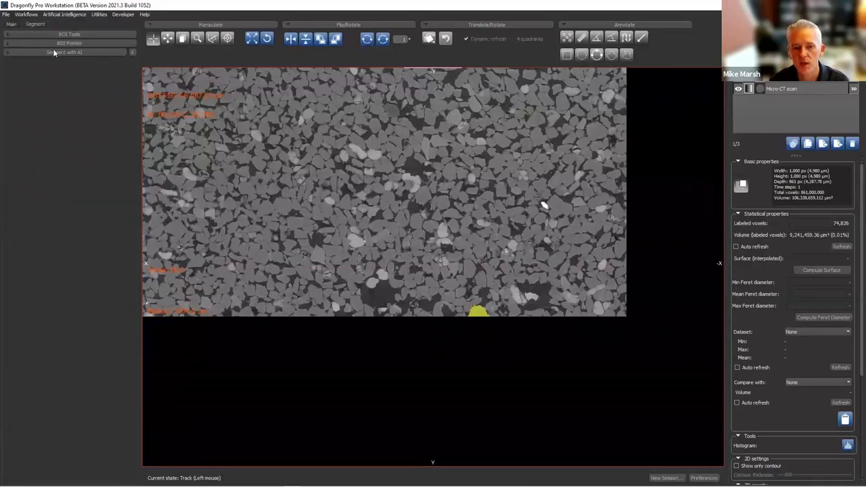
pyautogui.click(60, 43)
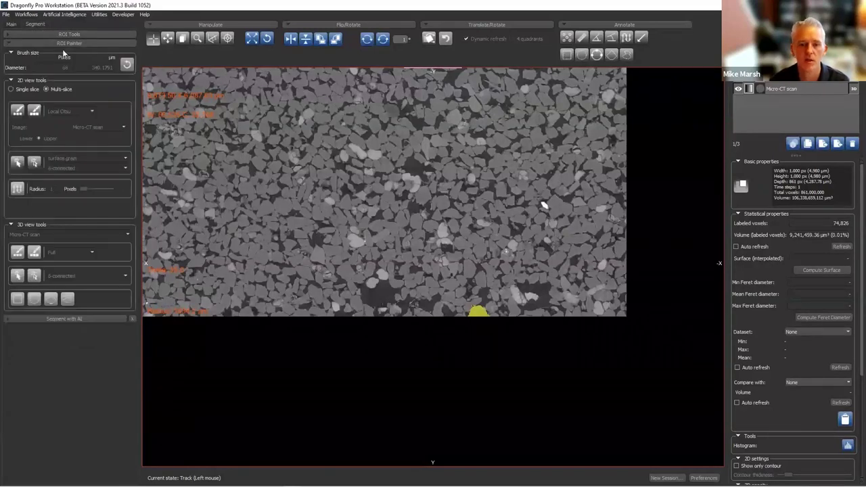
pyautogui.click(18, 111)
pyautogui.keyDown('ctrl'); pyautogui.scroll(-5, 451, 240); pyautogui.keyUp('ctrl')
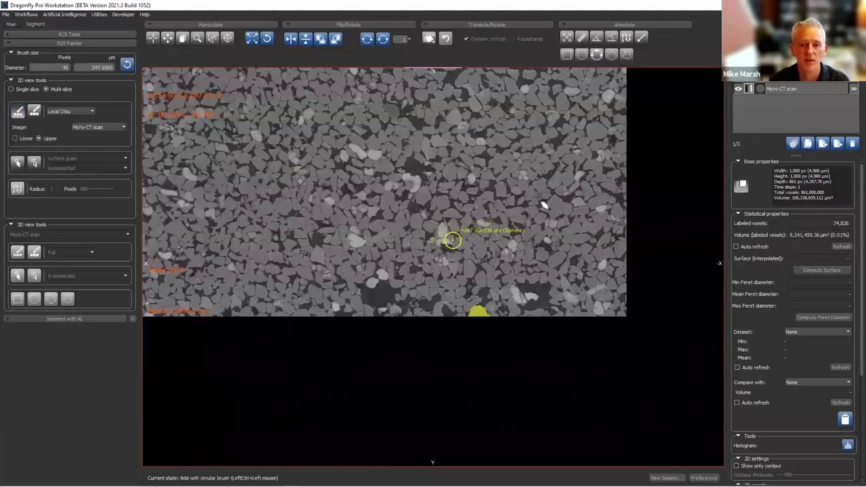
pyautogui.keyDown('ctrl'); pyautogui.moveTo(459, 242); pyautogui.dragTo(462, 241); pyautogui.keyUp('ctrl')
pyautogui.doubleClick(464, 240)
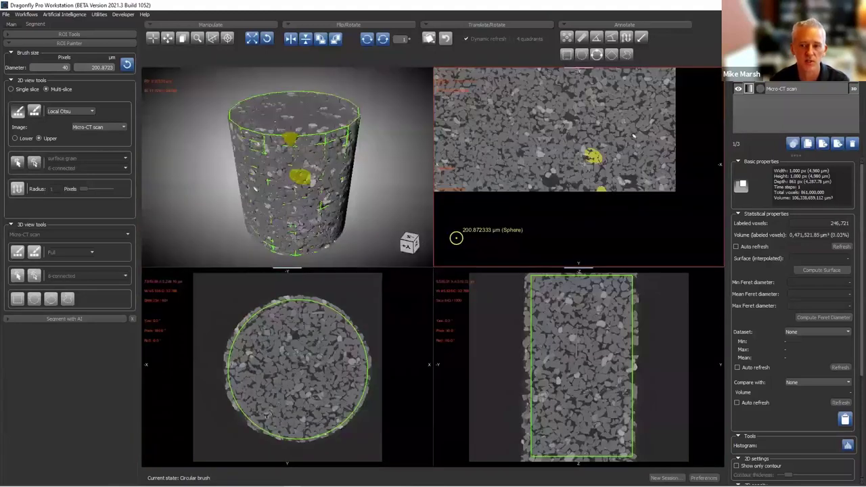
pyautogui.click(737, 80)
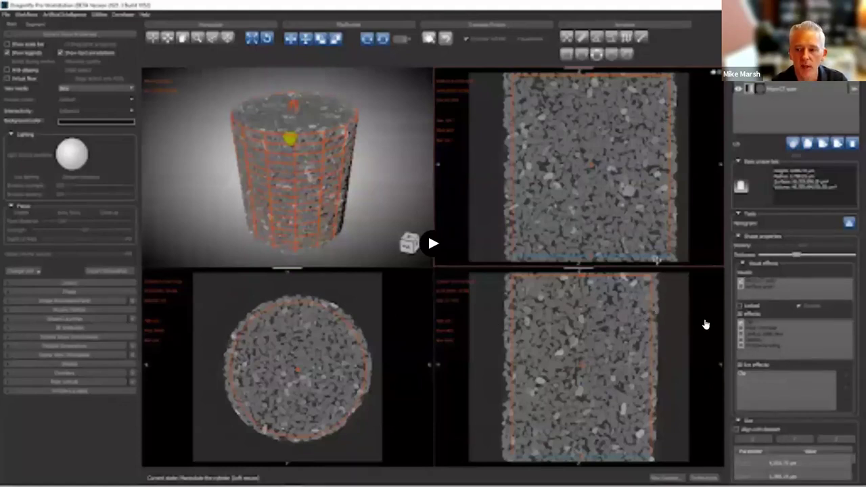
pyautogui.click(708, 329)
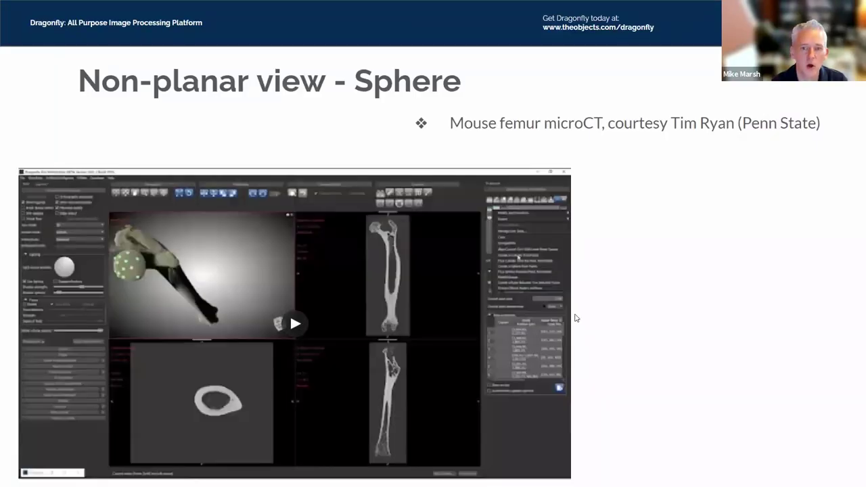
pyautogui.click(295, 324)
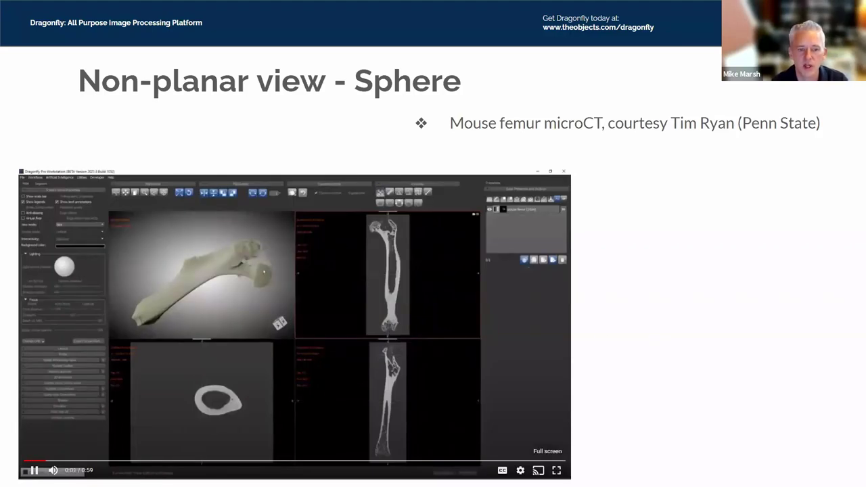
pyautogui.click(556, 470)
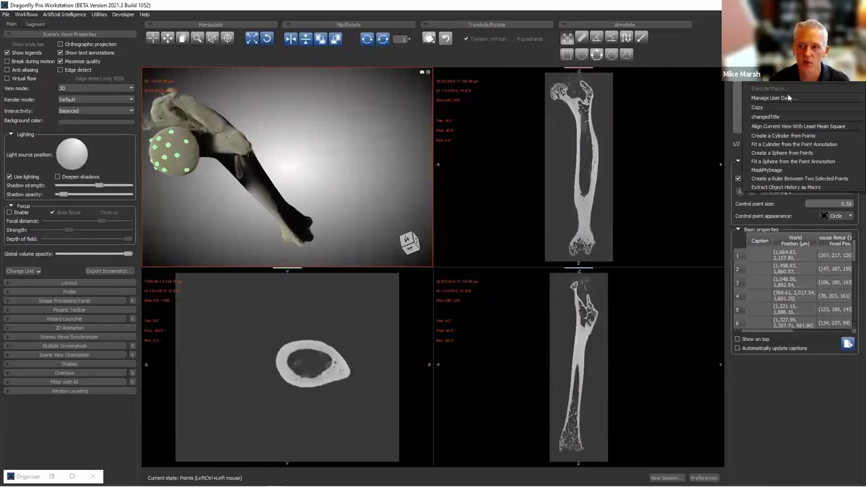
# Create a sphere from the points on the femoral head and switch the XZ slice view to Non planar 2D view.
pyautogui.click(782, 153)
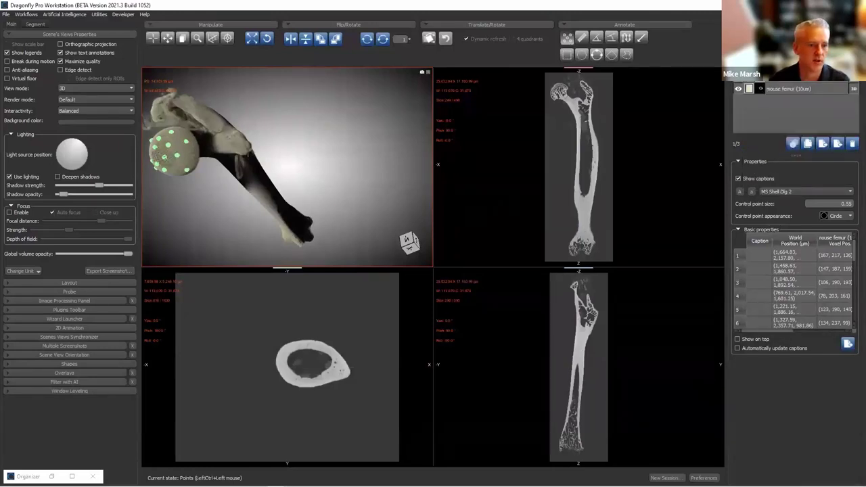
pyautogui.click(566, 103)
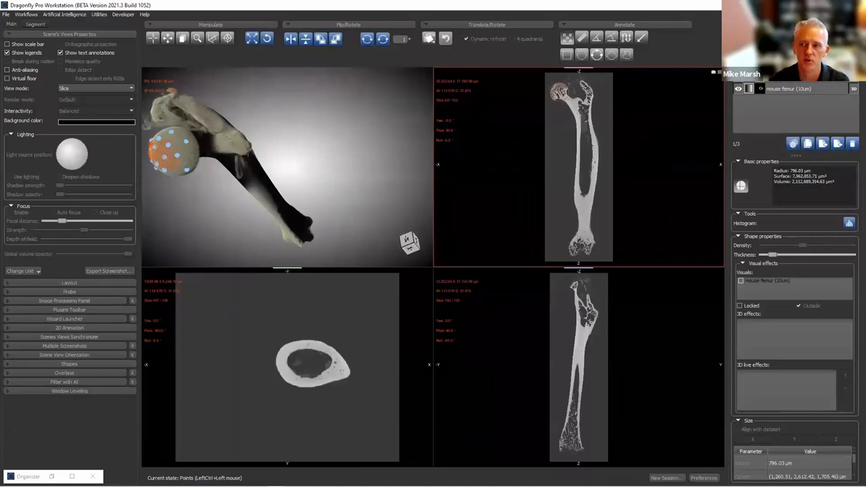
pyautogui.click(115, 88)
pyautogui.click(93, 126)
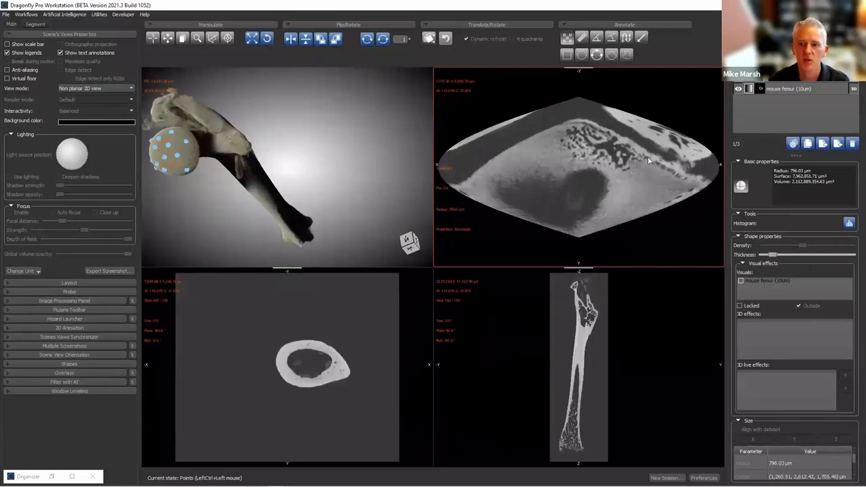
# Configure the spherical non-planar view with a radius of about 611 µm, a rectangular projection instead of Sinusoidal, and a different theta angle.
pyautogui.moveTo(456, 210)
pyautogui.mouseDown()
pyautogui.moveTo(444, 172)
pyautogui.moveTo(461, 179)
pyautogui.moveTo(453, 207)
pyautogui.moveTo(453, 196)
pyautogui.mouseUp()
pyautogui.click(462, 228)
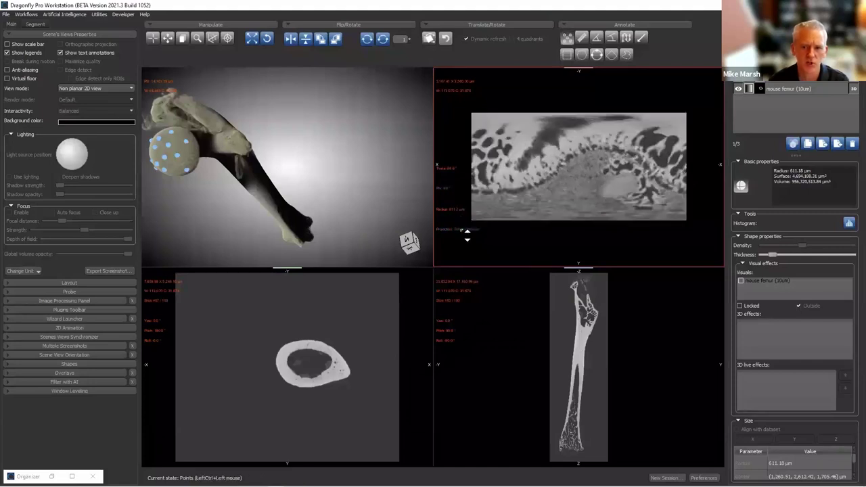
pyautogui.moveTo(453, 169); pyautogui.dragTo(453, 196)
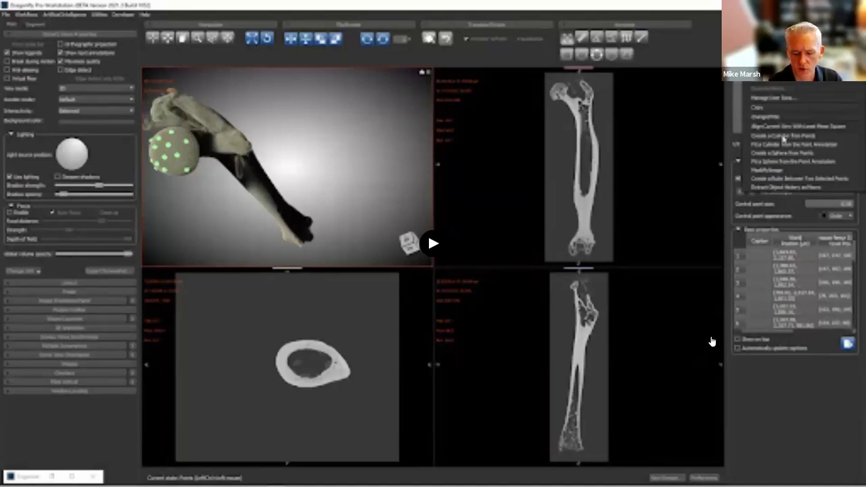
pyautogui.click(705, 350)
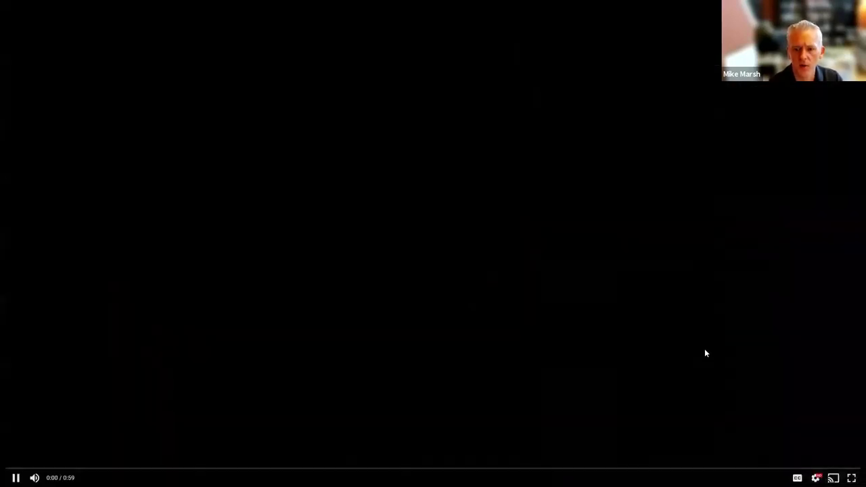